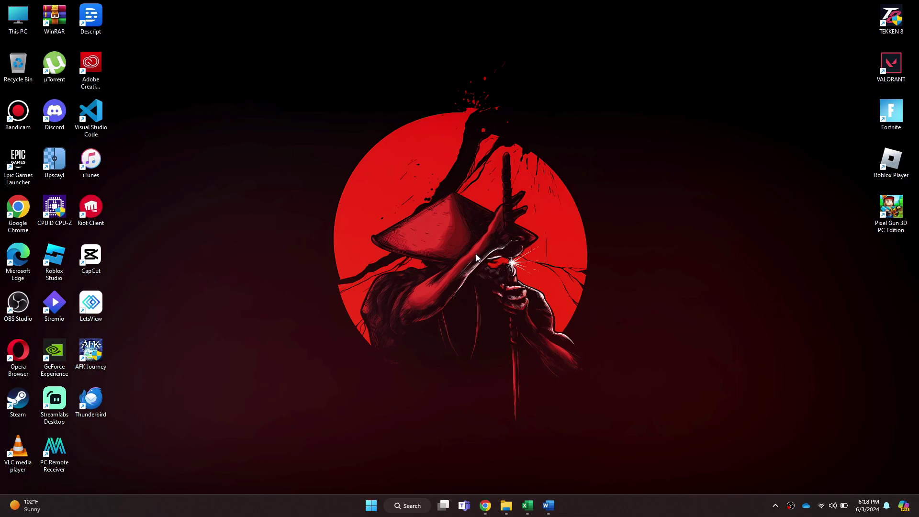
Bring the blank Document1 forward and test the Equation button in the Insert tab's Symbols group.
{"action": "left_click", "coordinate": [548, 505]}
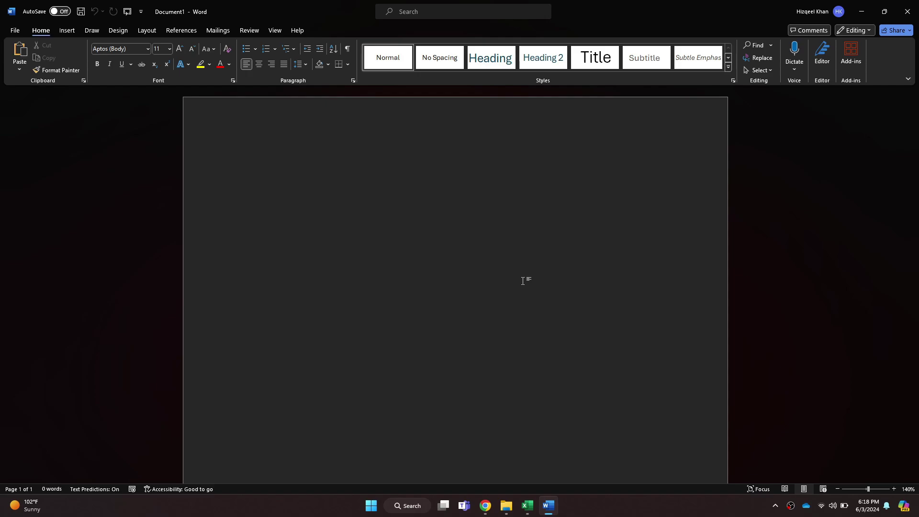
{"action": "left_click", "coordinate": [67, 31]}
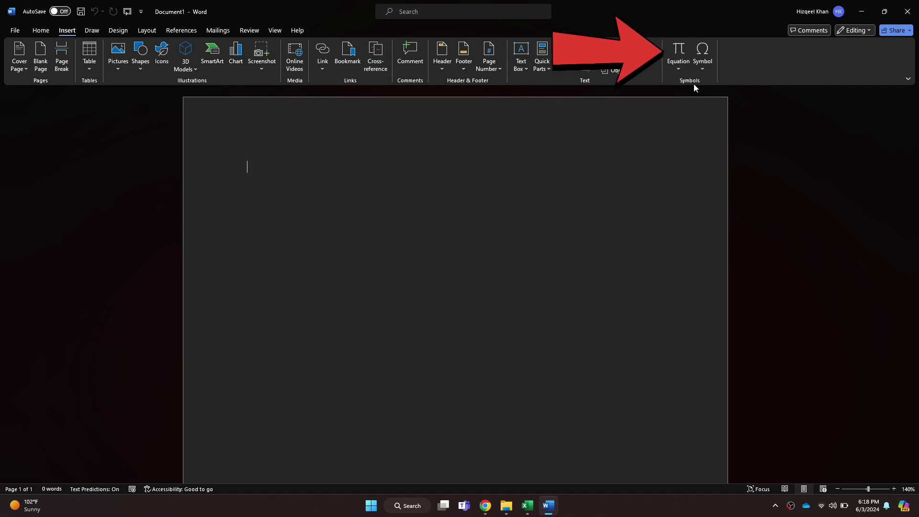
{"action": "left_click", "coordinate": [677, 50]}
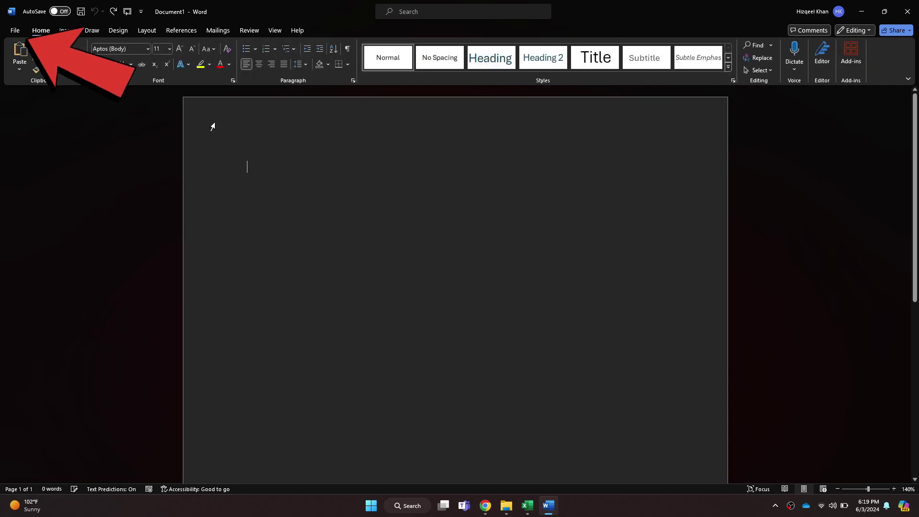
Open Word Options on its General page from the File backstage.
{"action": "left_click", "coordinate": [14, 31]}
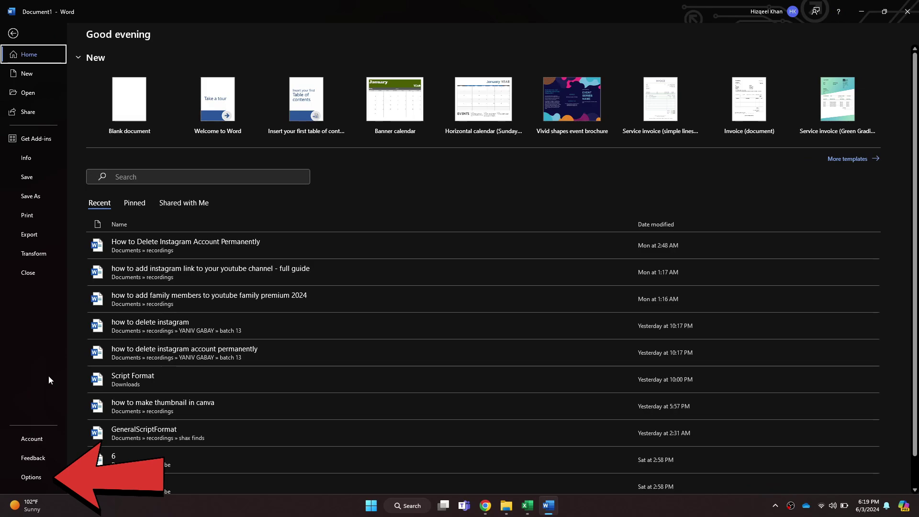
{"action": "left_click", "coordinate": [30, 477]}
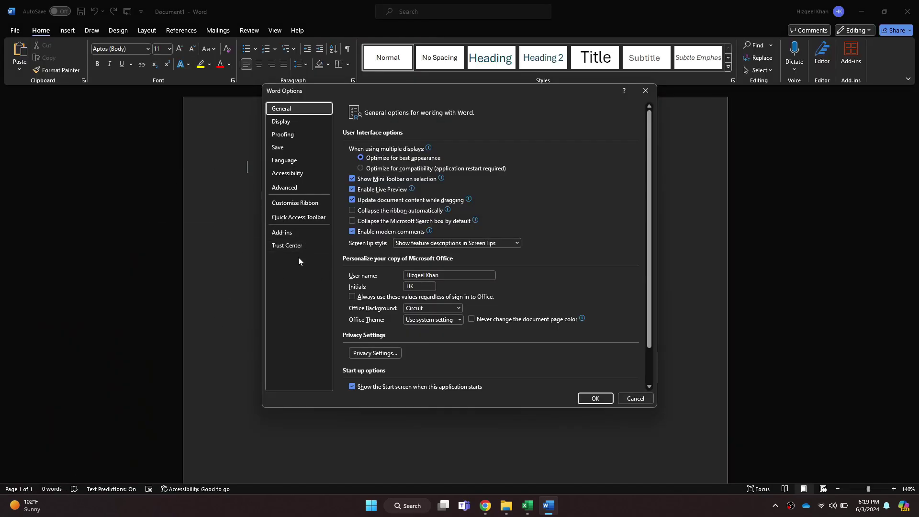
In Customize Ribbon, list All Commands and select Symbol [Insert a Symbol] and the Insert tab.
{"action": "left_click", "coordinate": [300, 202]}
{"action": "left_click", "coordinate": [390, 139]}
{"action": "left_click", "coordinate": [383, 166]}
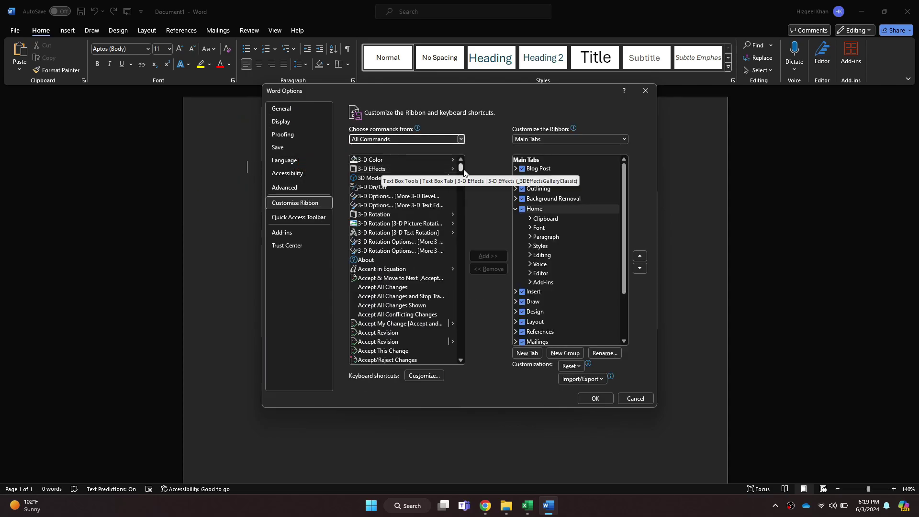
{"action": "left_click_drag", "start_coordinate": [461, 168], "coordinate": [460, 331]}
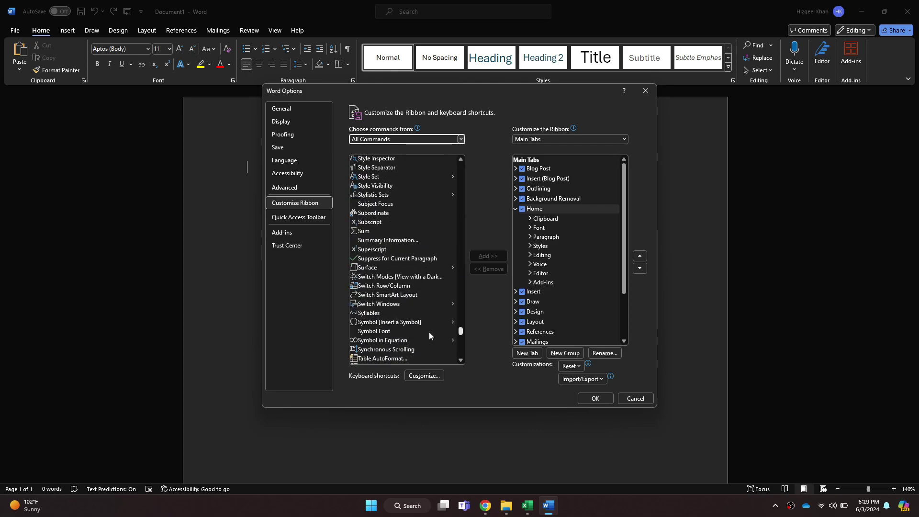
{"action": "left_click", "coordinate": [388, 321]}
{"action": "left_click", "coordinate": [533, 292]}
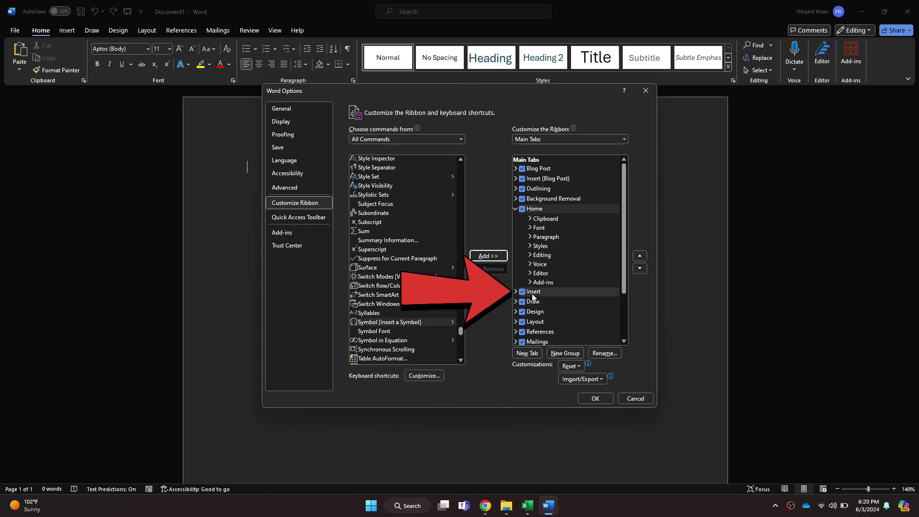
Try adding Symbol to the Insert tab, then reset all ribbon customizations and close Options.
{"action": "left_click", "coordinate": [486, 257]}
{"action": "key", "text": "Return"}
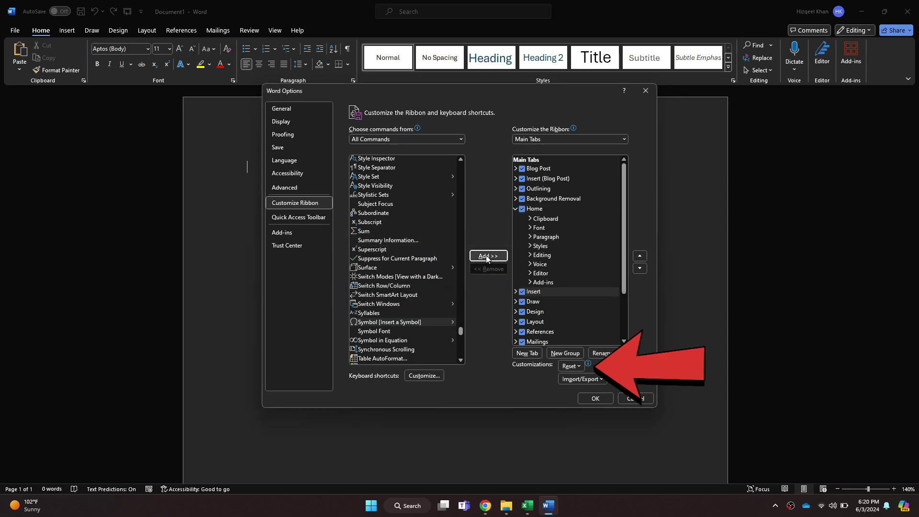
{"action": "left_click", "coordinate": [571, 366]}
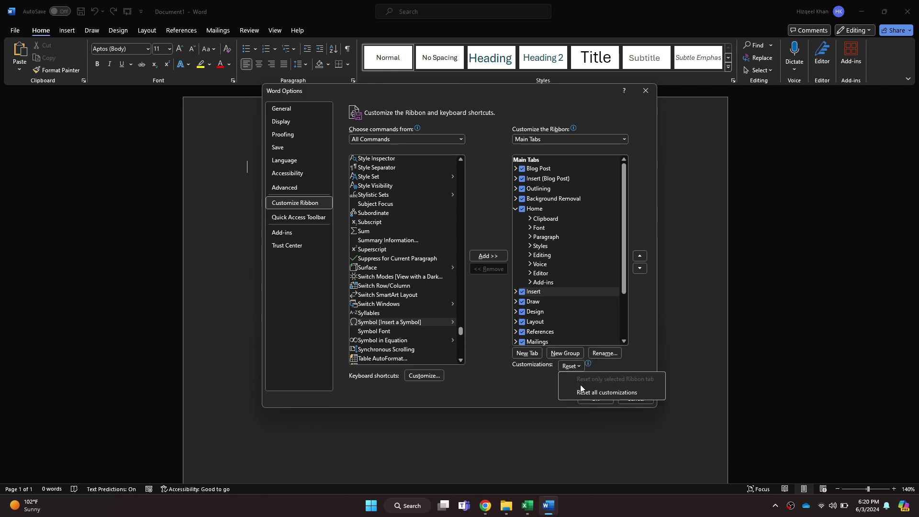
{"action": "left_click", "coordinate": [580, 391]}
{"action": "key", "text": "Return"}
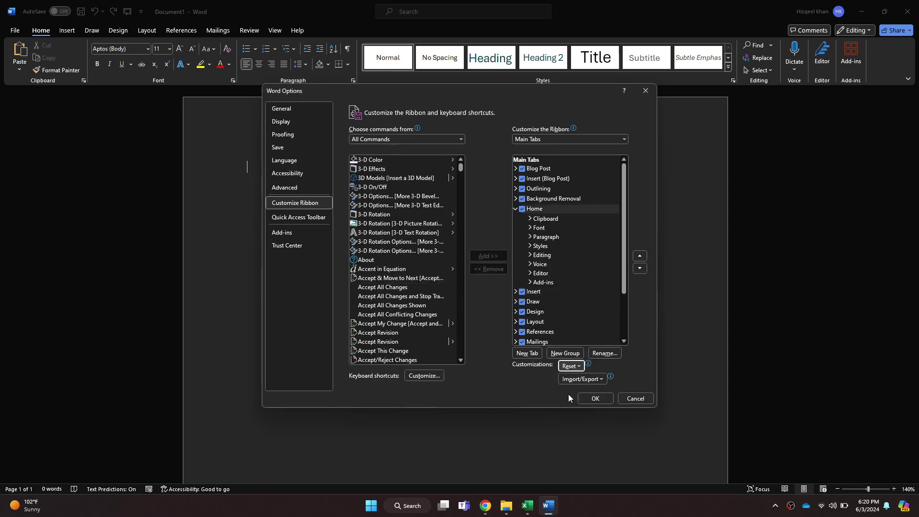
{"action": "left_click", "coordinate": [597, 399]}
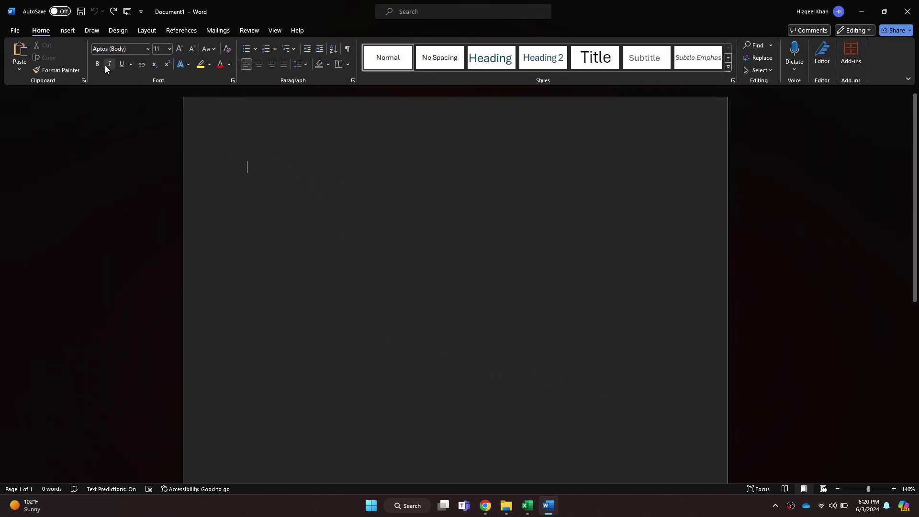
Switch to the Insert tab to confirm Equation appears beside Symbol in the Symbols group.
{"action": "left_click", "coordinate": [66, 30]}
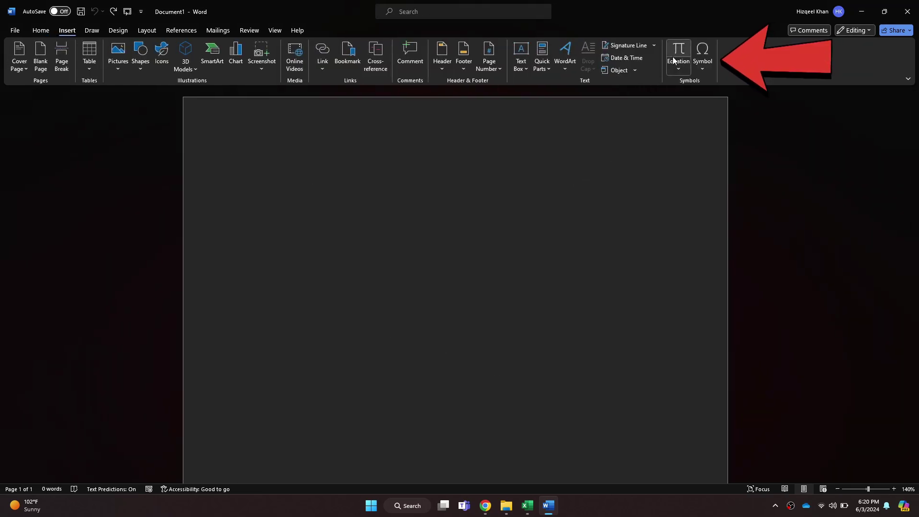